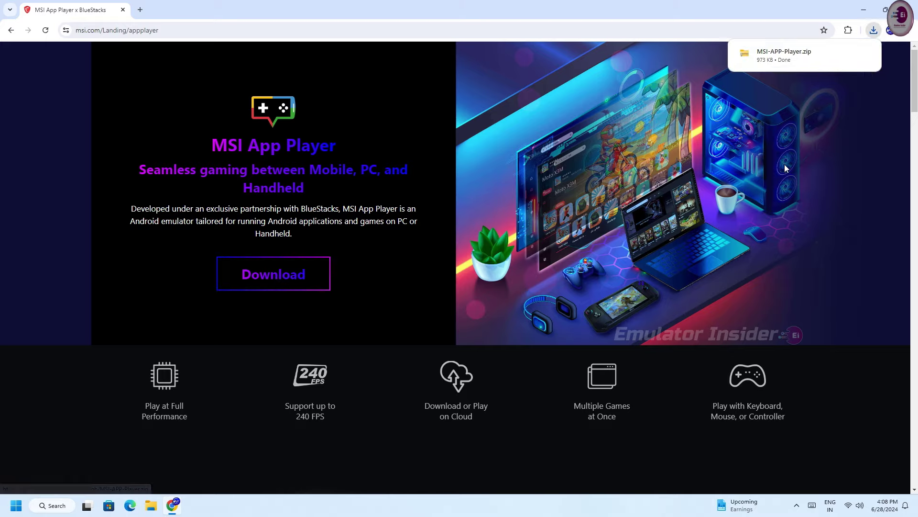
- Locate the downloaded MSI-APP-Player.zip in the Downloads folder, close the browser, and extract the archive there
{"action": "left_click", "coordinate": [847, 55]}
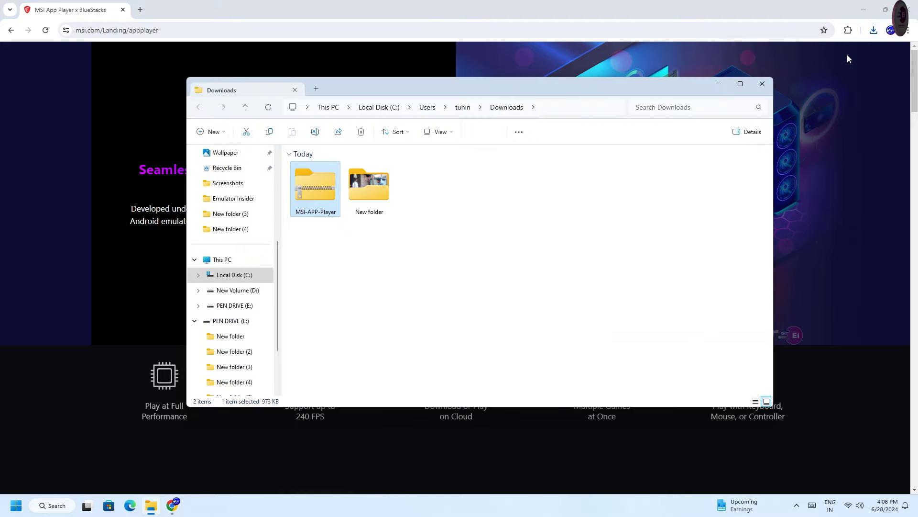
{"action": "left_click", "coordinate": [907, 10]}
{"action": "left_click_drag", "start_coordinate": [307, 244], "coordinate": [308, 199]}
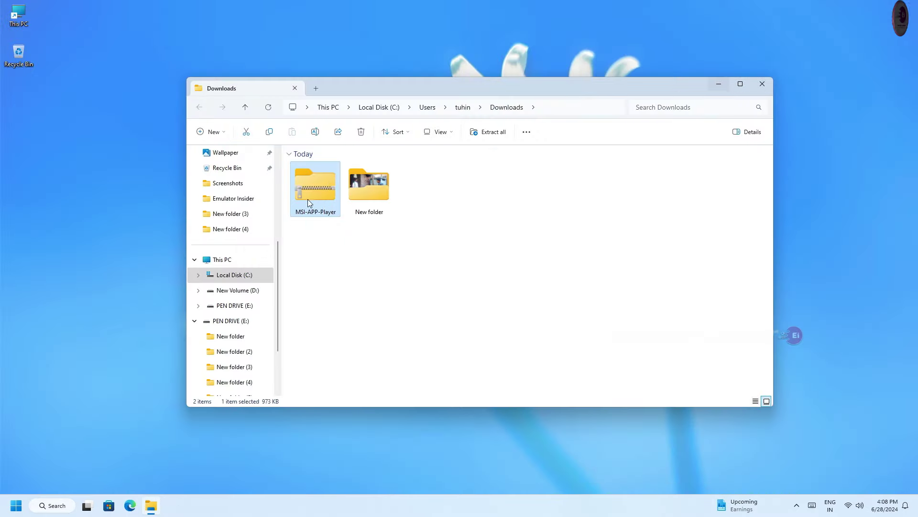
{"action": "right_click", "coordinate": [305, 188]}
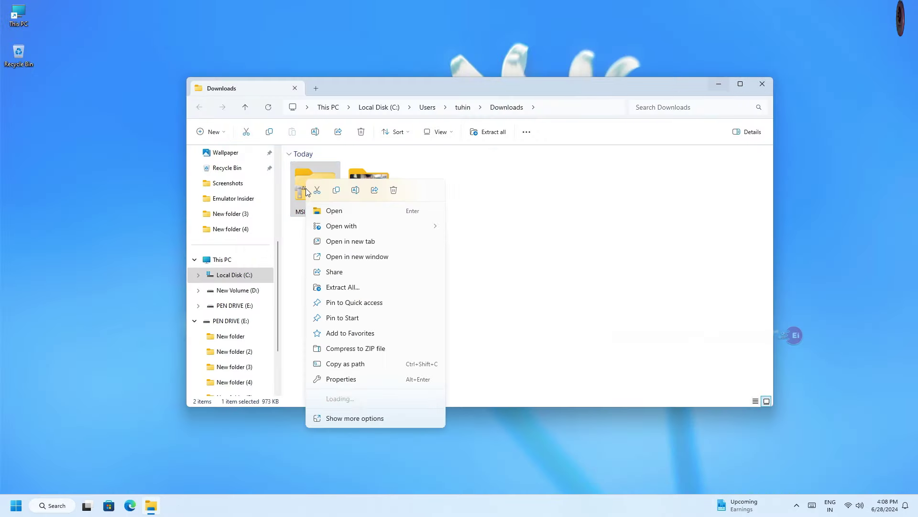
{"action": "left_click", "coordinate": [335, 287]}
{"action": "left_click", "coordinate": [549, 343]}
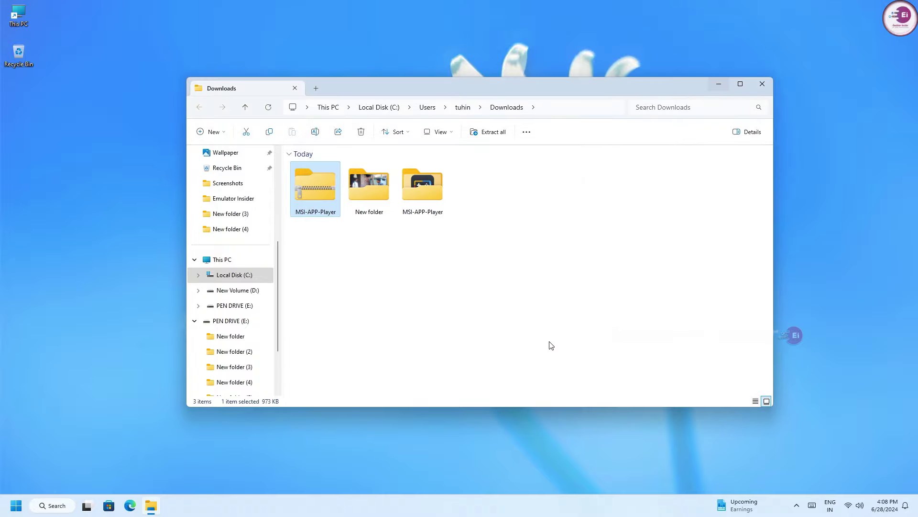
- Open the extracted MSI-APP-Player folder and launch the MSI APP Player installer
{"action": "left_click", "coordinate": [427, 185]}
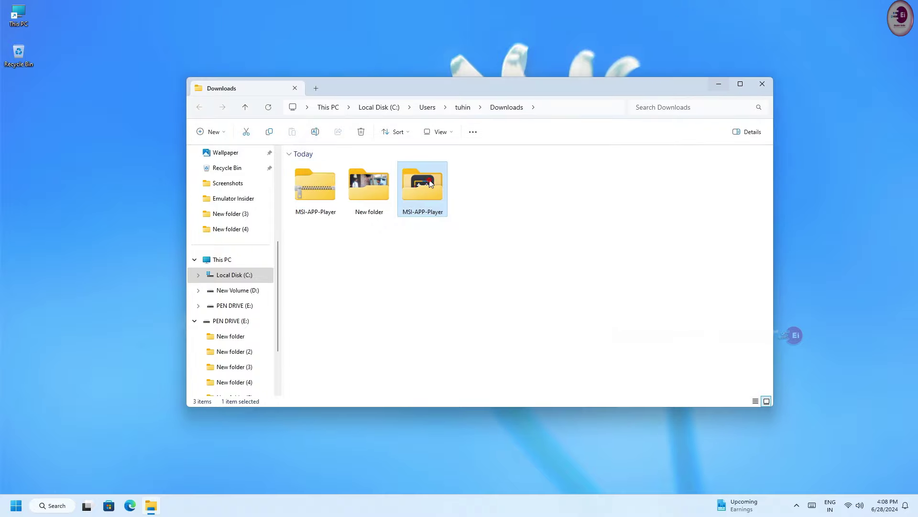
{"action": "double_click", "coordinate": [421, 189]}
{"action": "left_click", "coordinate": [337, 179]}
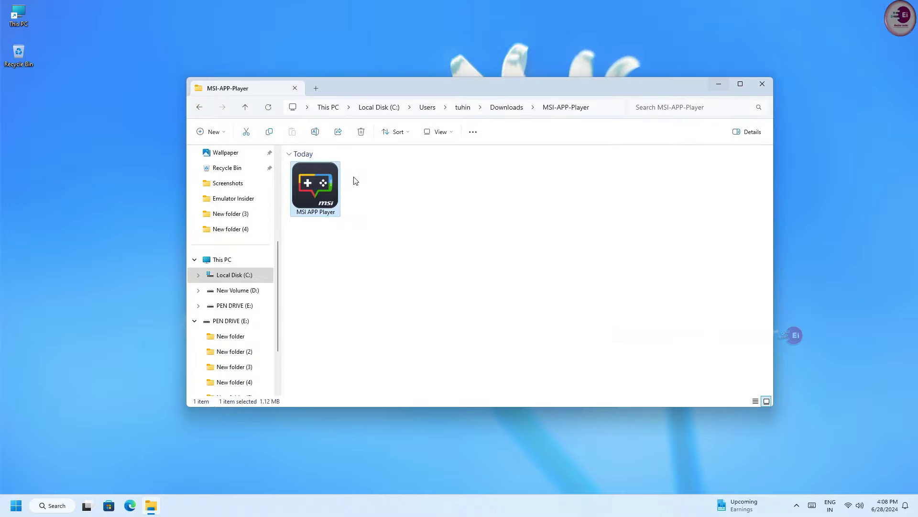
{"action": "right_click", "coordinate": [312, 183]}
{"action": "left_click", "coordinate": [377, 248]}
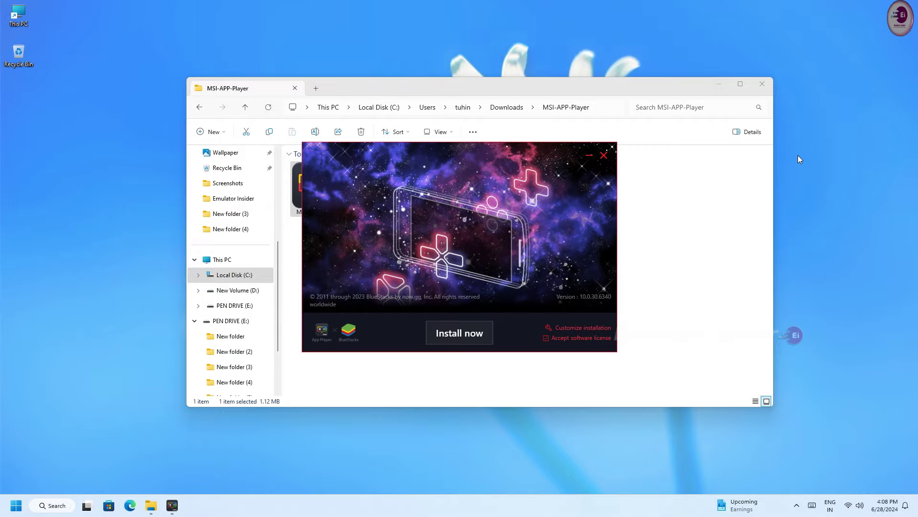
- Close the MSI-APP-Player folder window and start the App Player installation
{"action": "left_click", "coordinate": [763, 84]}
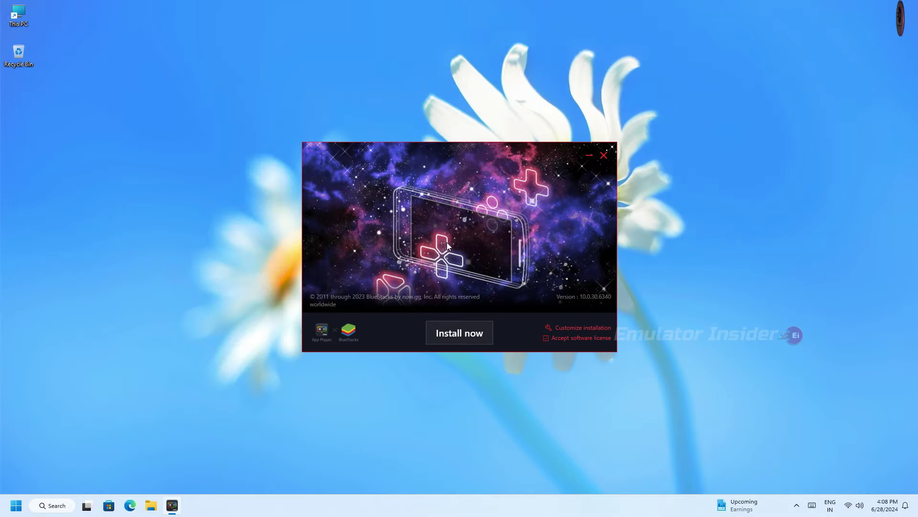
{"action": "left_click", "coordinate": [583, 327]}
{"action": "left_click", "coordinate": [586, 341]}
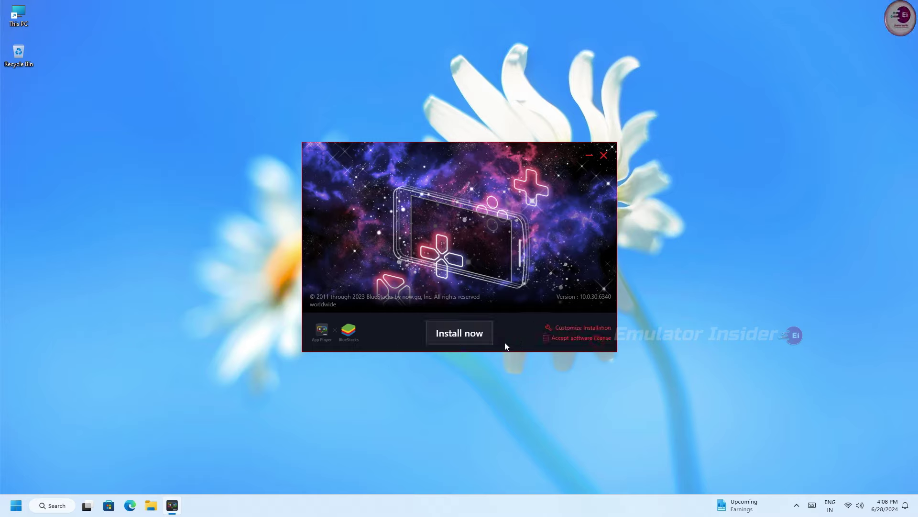
{"action": "left_click", "coordinate": [459, 337]}
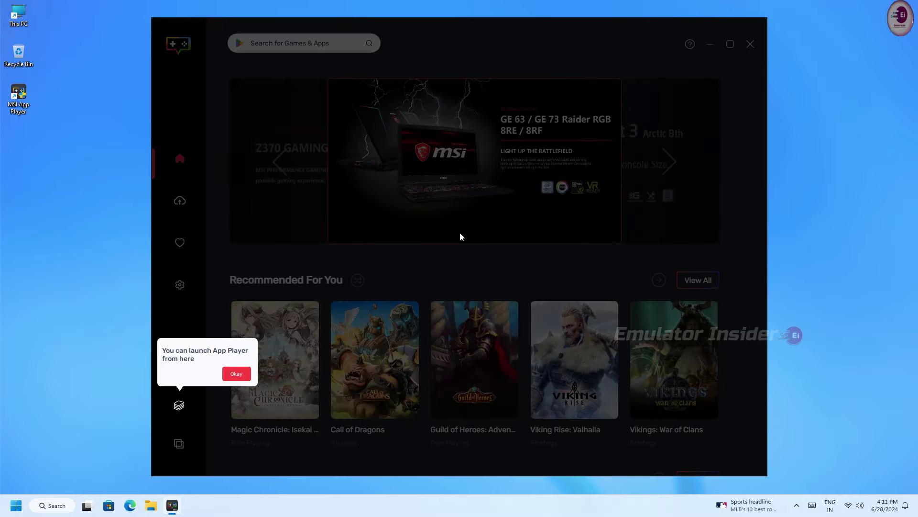
- Dismiss the introductory tips on the App Player home window
{"action": "left_click", "coordinate": [237, 374]}
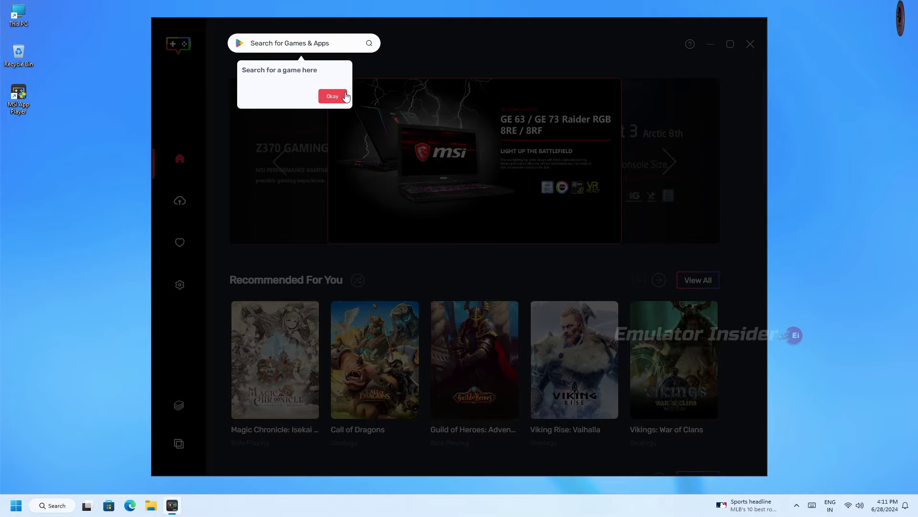
{"action": "left_click", "coordinate": [345, 96]}
{"action": "left_click", "coordinate": [259, 412]}
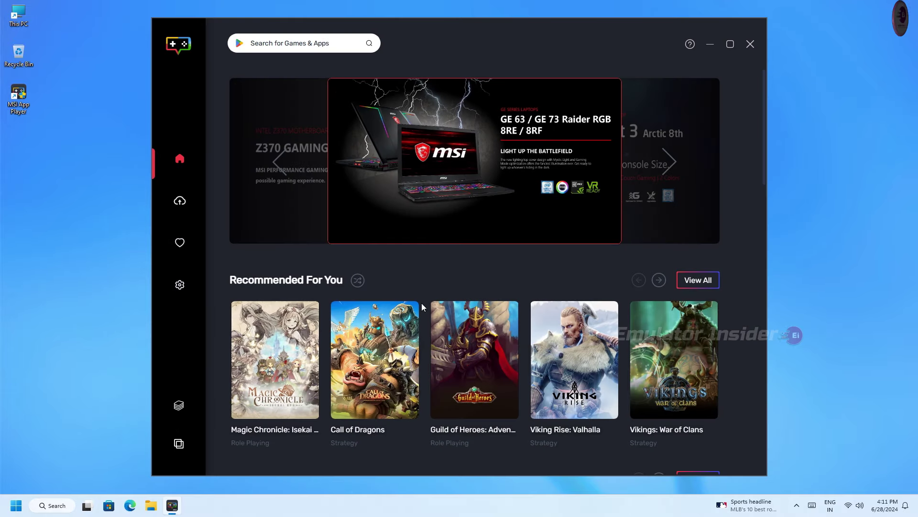
- Look through the recommended, trending and collection sections, and view the Battlegrounds Mobile India details page
{"action": "scroll", "coordinate": [455, 275], "scroll_direction": "down", "scroll_amount": 6}
{"action": "scroll", "coordinate": [459, 278], "scroll_direction": "up", "scroll_amount": 6}
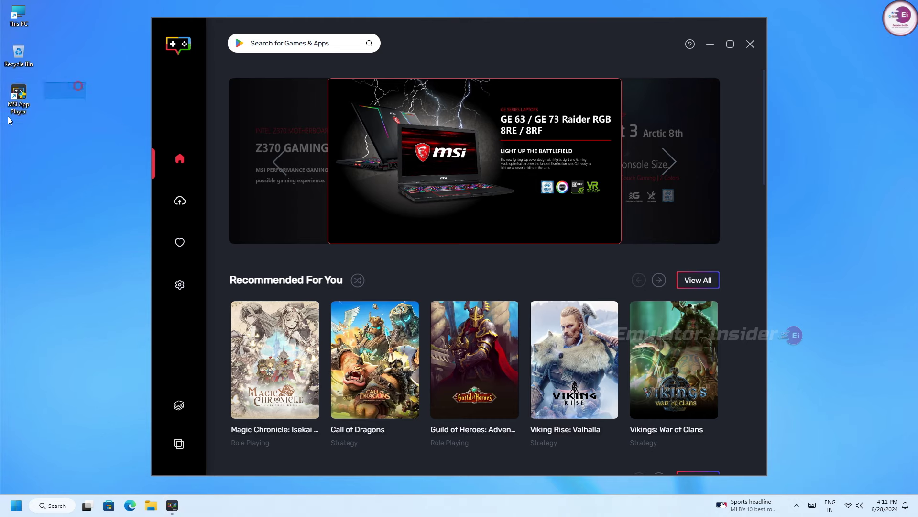
{"action": "left_click", "coordinate": [88, 119]}
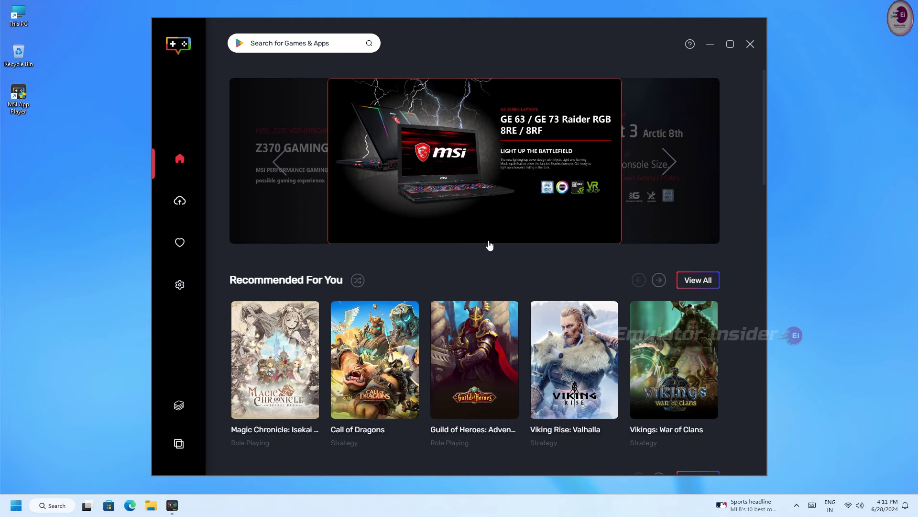
{"action": "scroll", "coordinate": [521, 274], "scroll_direction": "down", "scroll_amount": 10}
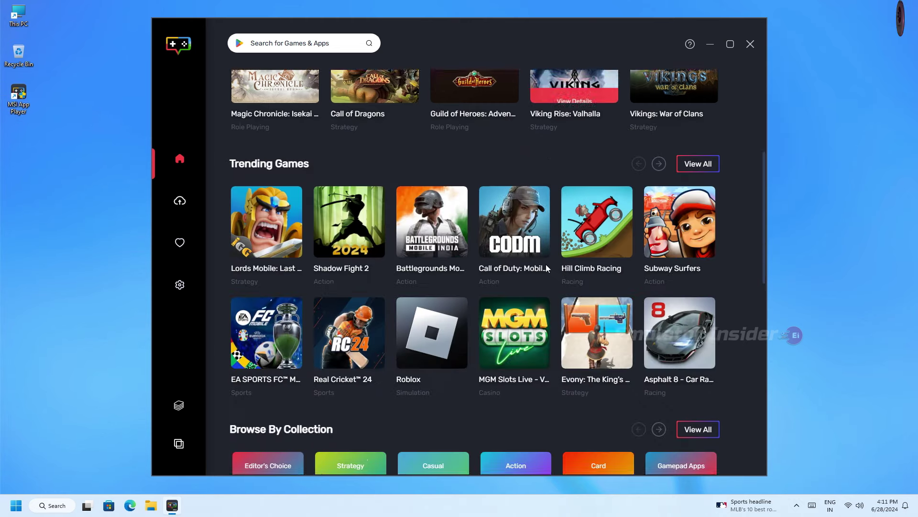
{"action": "scroll", "coordinate": [547, 268], "scroll_direction": "up", "scroll_amount": 2}
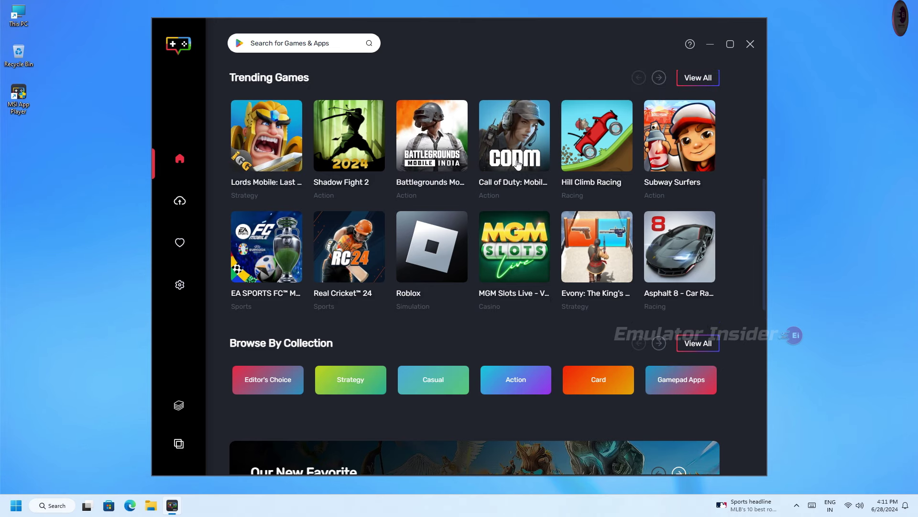
{"action": "left_click", "coordinate": [430, 128]}
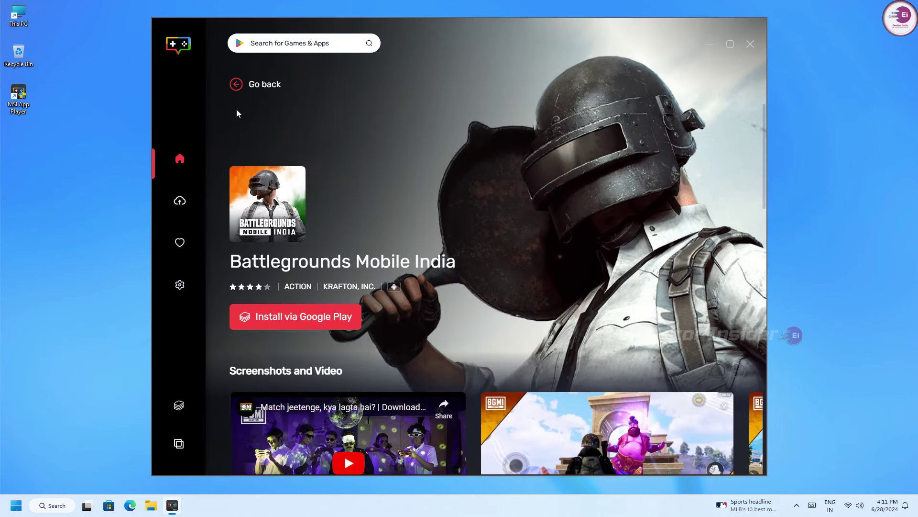
{"action": "left_click", "coordinate": [237, 84]}
{"action": "scroll", "coordinate": [381, 273], "scroll_direction": "up", "scroll_amount": 3}
{"action": "scroll", "coordinate": [381, 273], "scroll_direction": "up", "scroll_amount": 1}
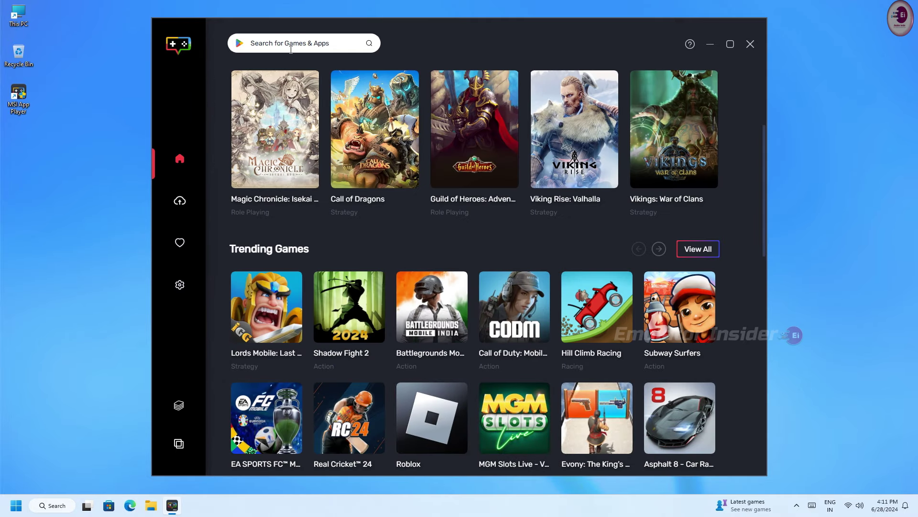
{"action": "left_click", "coordinate": [284, 42]}
{"action": "left_click", "coordinate": [180, 201]}
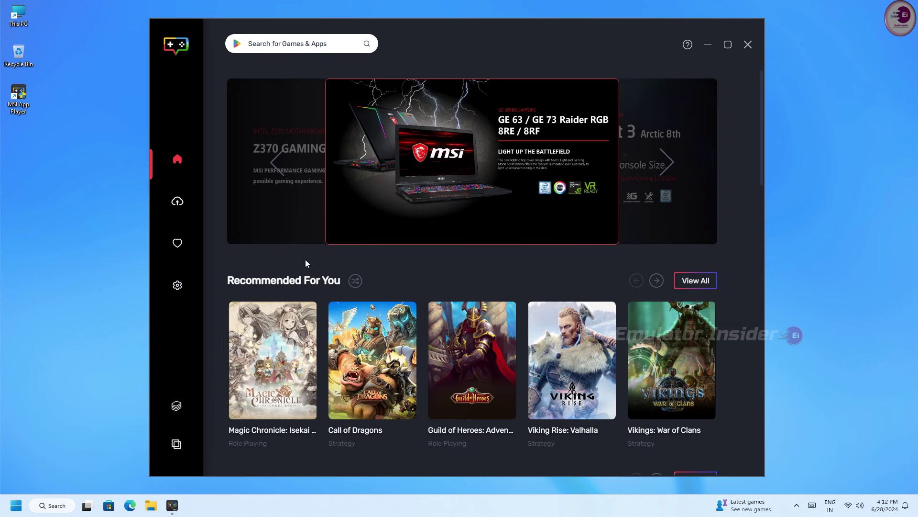
- Open the multi-instance manager and create desktop shortcuts for the manager and for the MSI App Player instance
{"action": "left_click", "coordinate": [172, 446]}
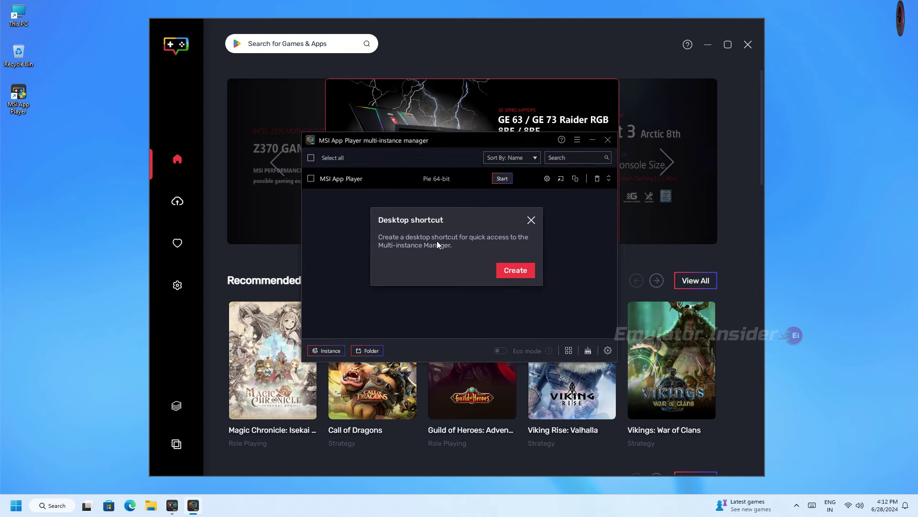
{"action": "left_click", "coordinate": [515, 268]}
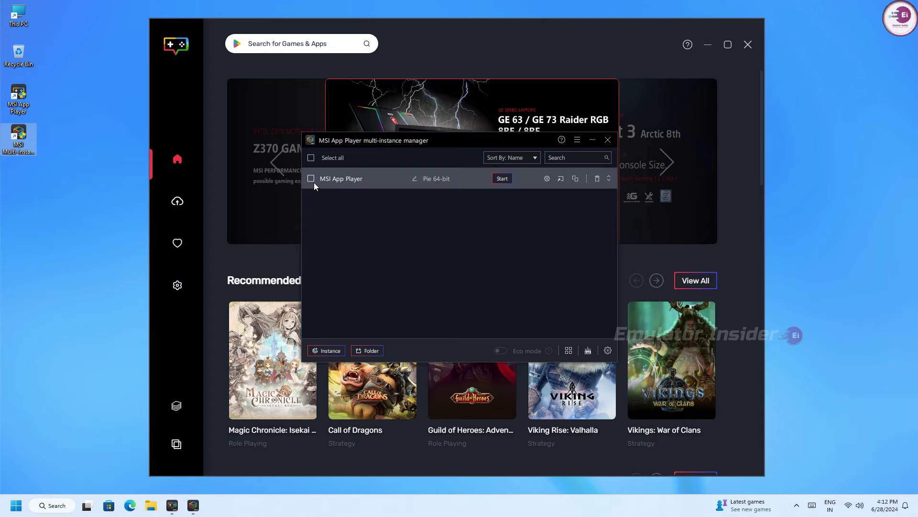
{"action": "left_click", "coordinate": [561, 179]}
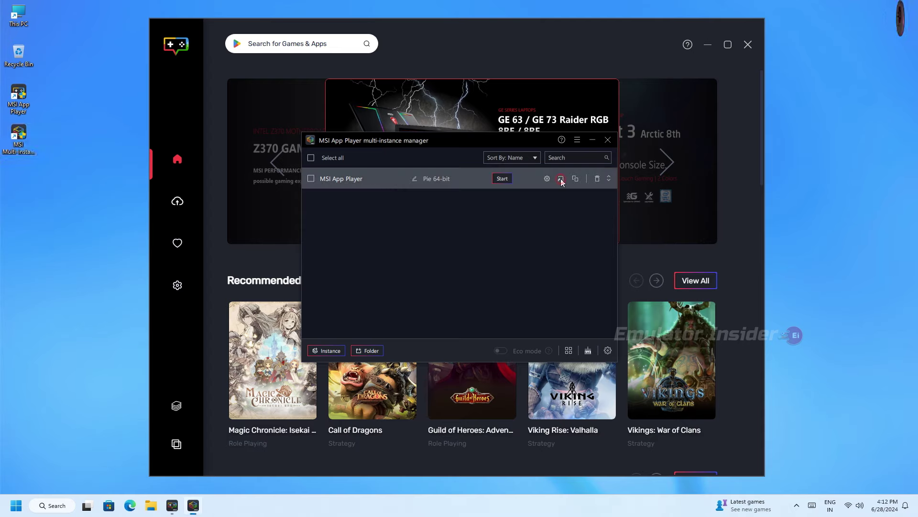
{"action": "left_click", "coordinate": [513, 266]}
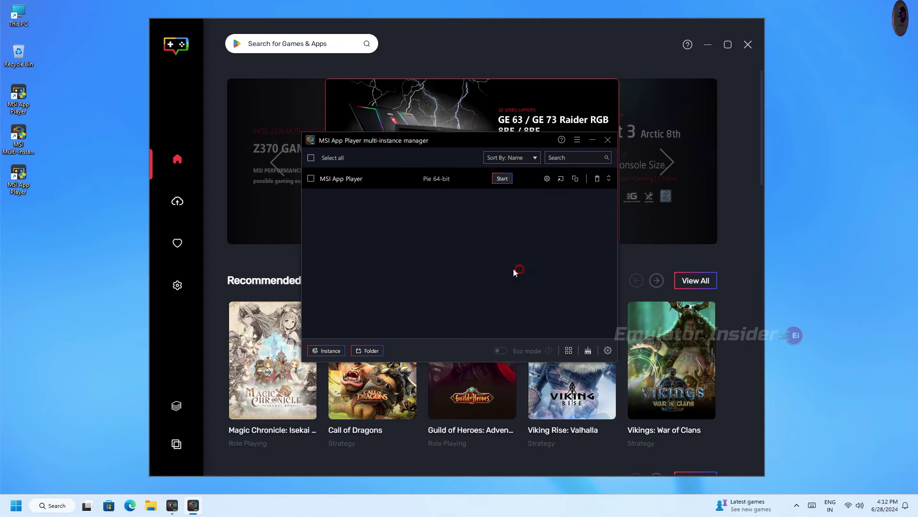
{"action": "left_click_drag", "start_coordinate": [46, 178], "coordinate": [38, 83]}
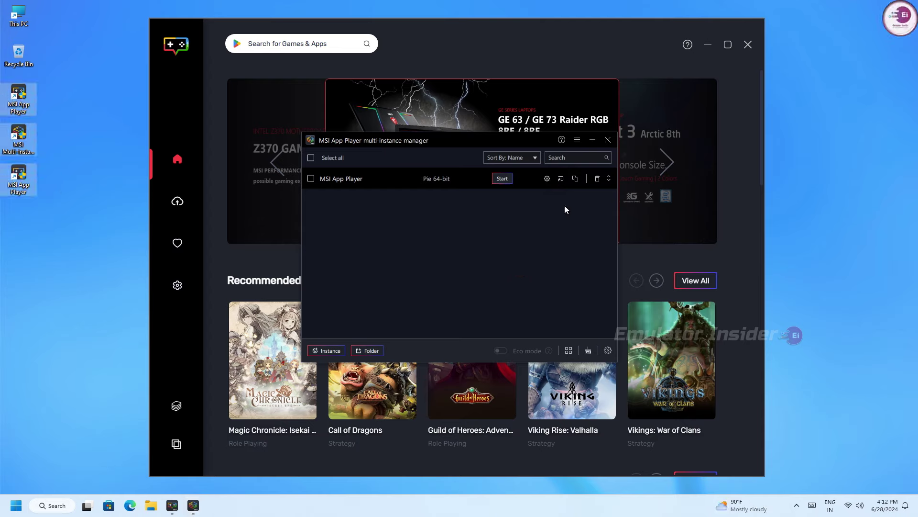
- Set the instance's CPU allocation to High (4 Cores) and memory allocation to Enhanced (4 GB), and save the changes
{"action": "left_click", "coordinate": [548, 178]}
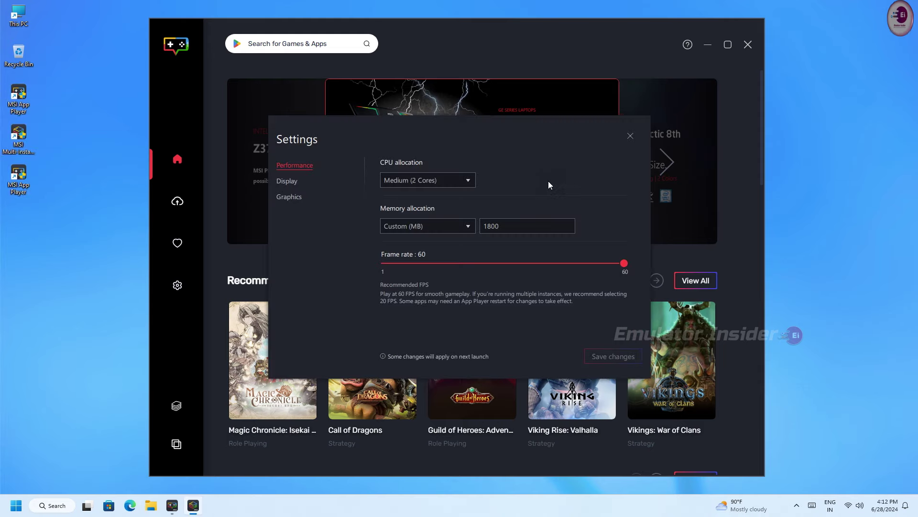
{"action": "left_click", "coordinate": [419, 183]}
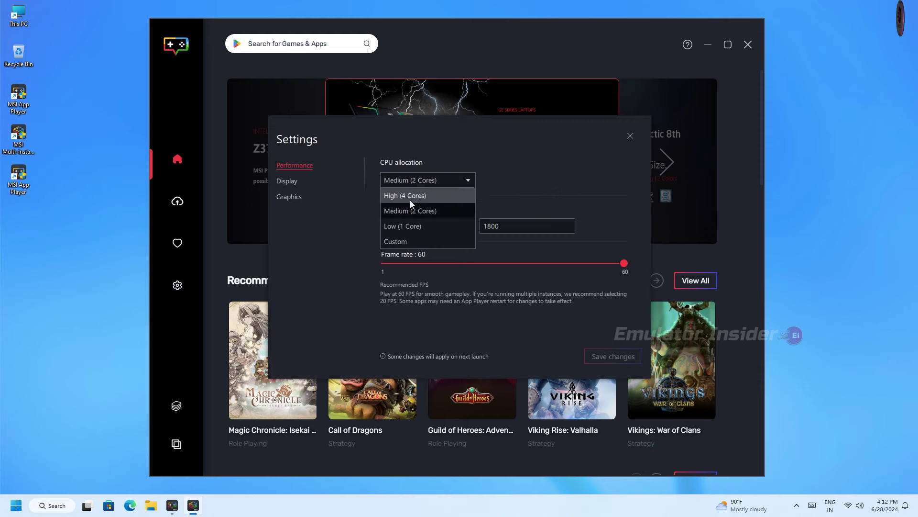
{"action": "left_click", "coordinate": [409, 198]}
{"action": "left_click", "coordinate": [423, 226]}
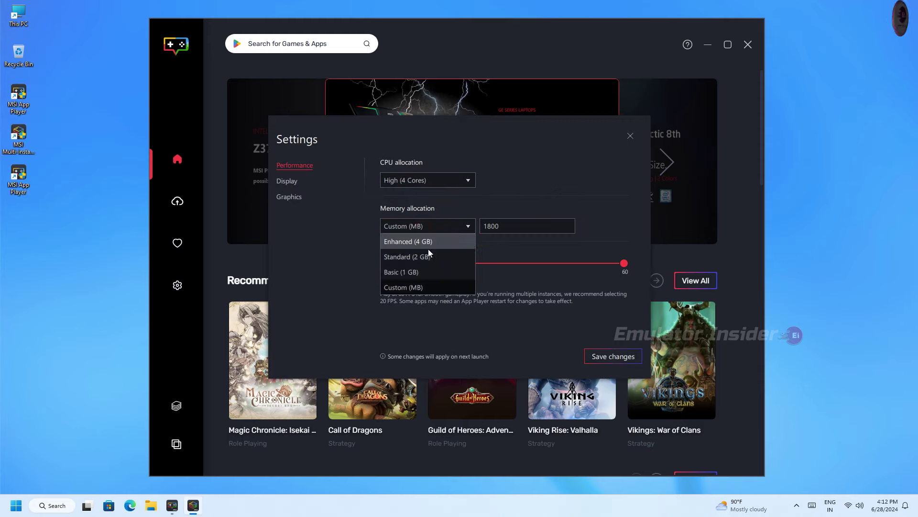
{"action": "left_click", "coordinate": [394, 242]}
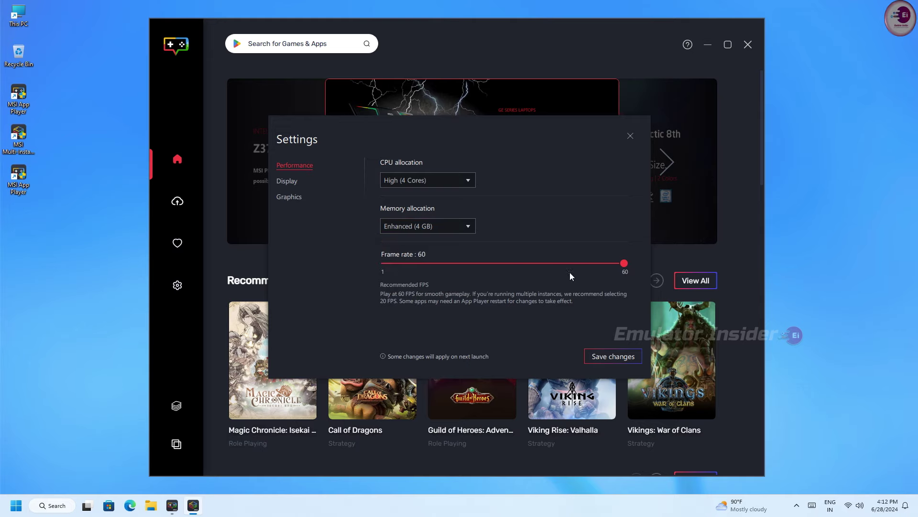
{"action": "left_click", "coordinate": [606, 354]}
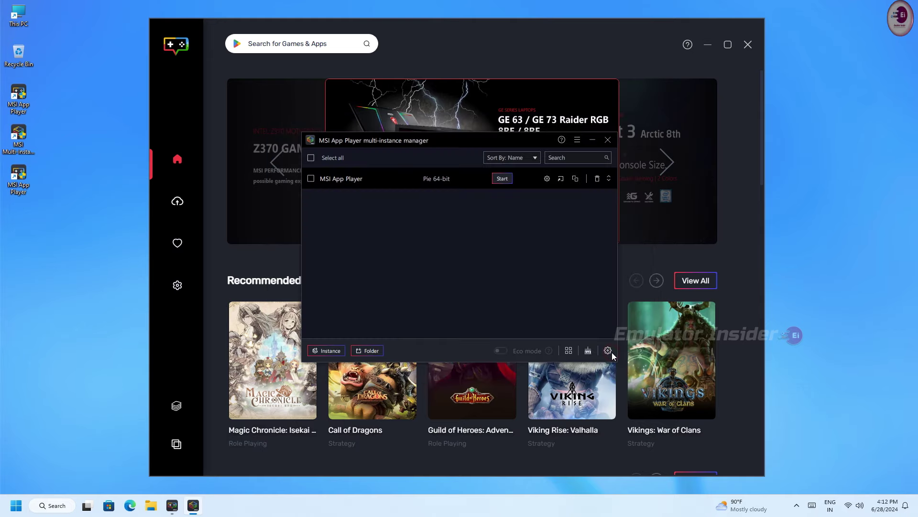
- Set the instance's display resolution to 1920 x 1080 with 240 DPI (Medium) pixel density, and save the changes
{"action": "left_click", "coordinate": [548, 181]}
{"action": "left_click", "coordinate": [286, 181]}
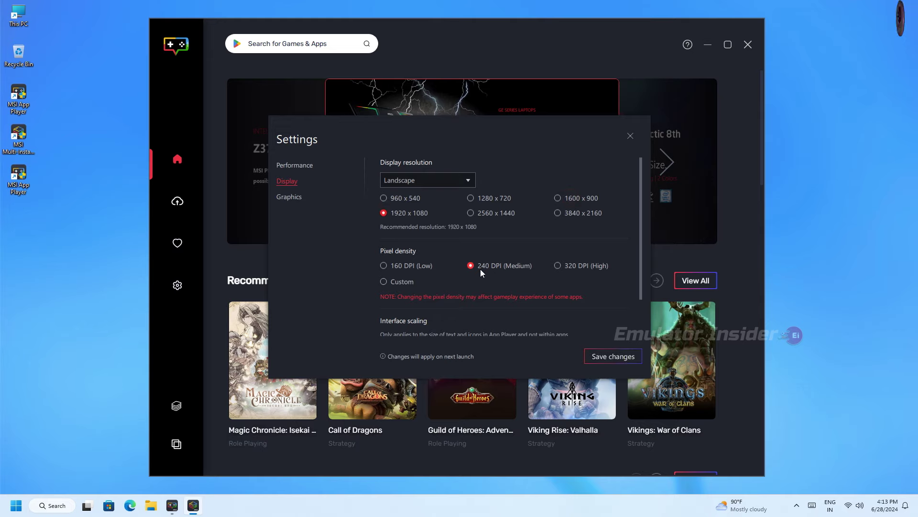
{"action": "left_click", "coordinate": [598, 355]}
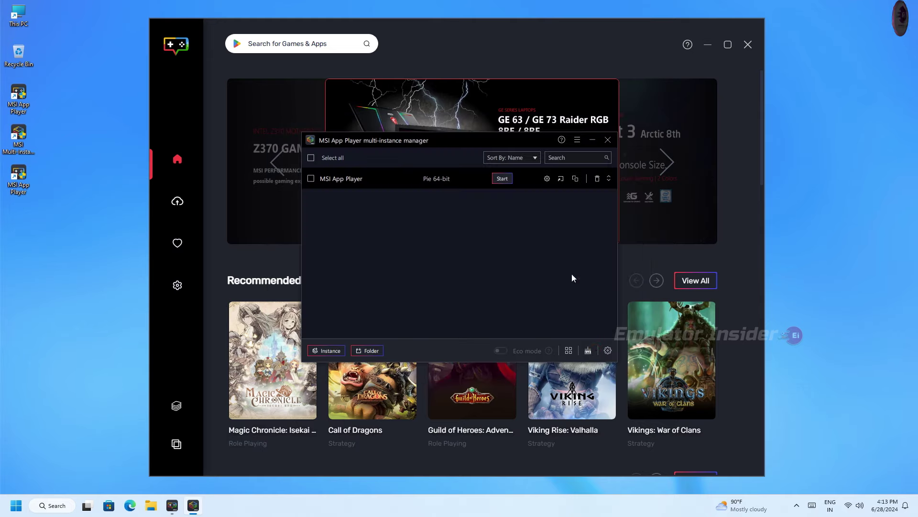
- Check the instance's graphics renderer and interface renderer settings, and close the settings
{"action": "left_click", "coordinate": [549, 177]}
{"action": "left_click", "coordinate": [285, 196]}
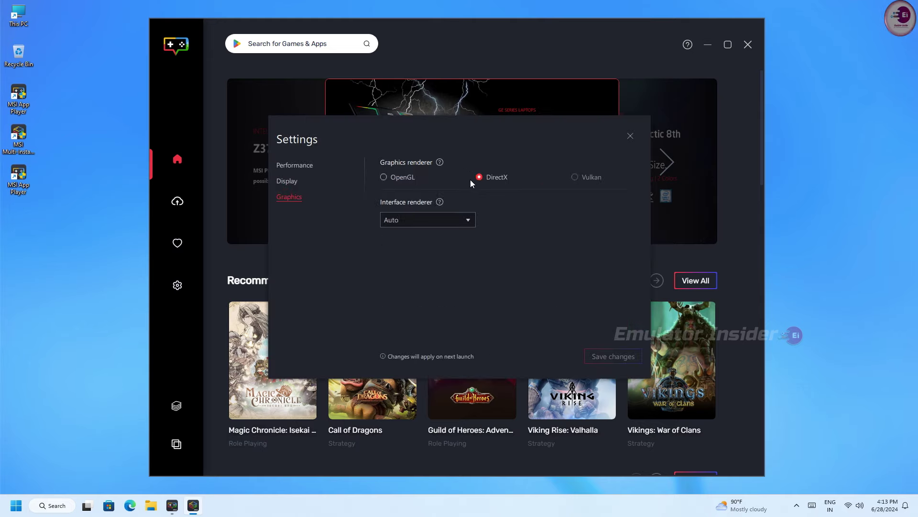
{"action": "left_click", "coordinate": [631, 136]}
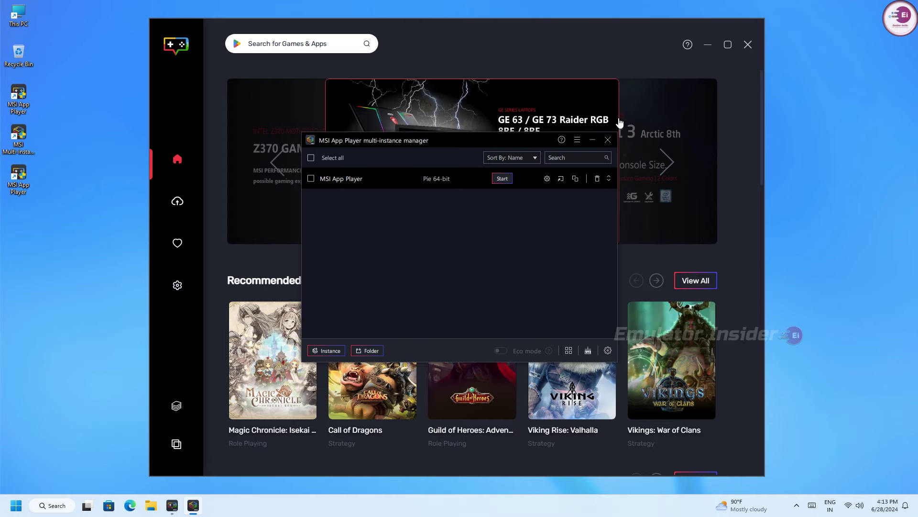
- Close the multi-instance manager and launch the App Player from the home window
{"action": "left_click", "coordinate": [607, 139]}
{"action": "scroll", "coordinate": [441, 310], "scroll_direction": "down", "scroll_amount": 2}
{"action": "scroll", "coordinate": [441, 310], "scroll_direction": "up", "scroll_amount": 2}
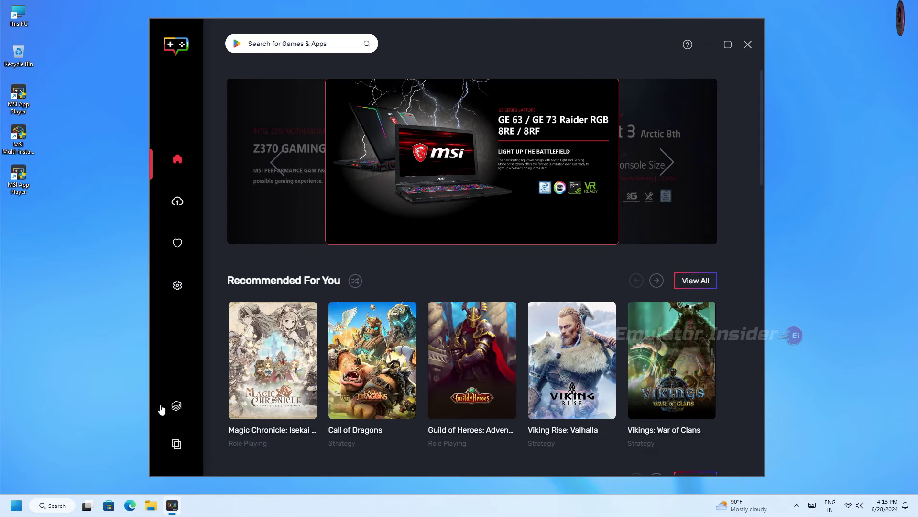
{"action": "left_click", "coordinate": [176, 407]}
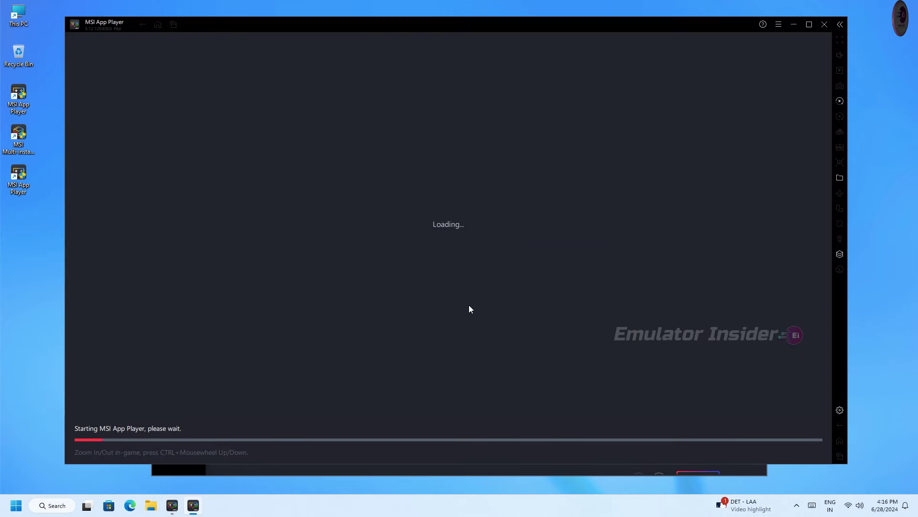
- Close the launcher home window left open behind the running emulator
{"action": "left_click", "coordinate": [495, 470]}
{"action": "left_click", "coordinate": [750, 45]}
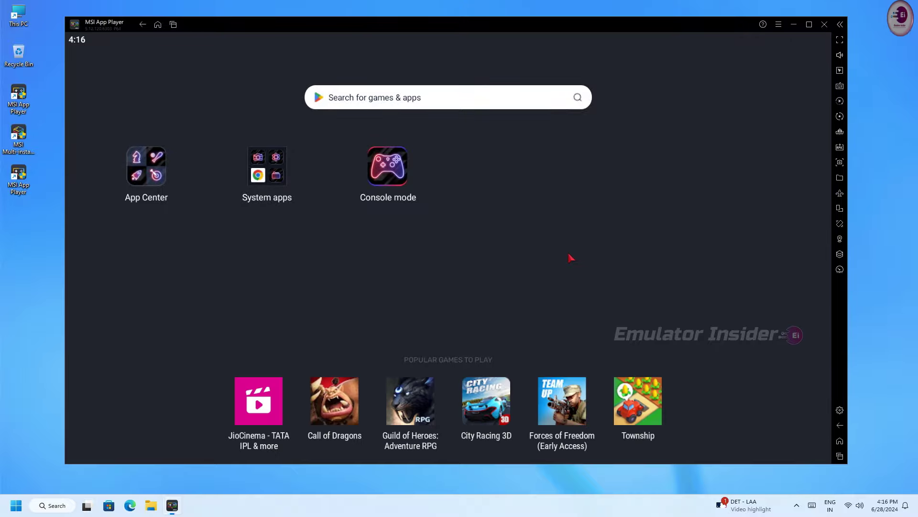
- Move the Play Store out of the System apps folder onto the emulator's home screen
{"action": "left_click", "coordinate": [119, 38]}
{"action": "left_click", "coordinate": [281, 291]}
{"action": "left_click", "coordinate": [265, 172]}
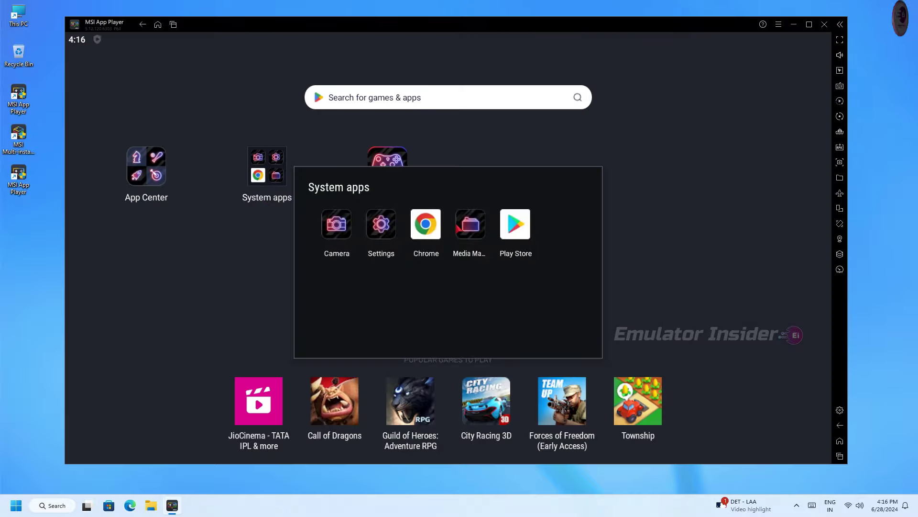
{"action": "left_click_drag", "start_coordinate": [516, 236], "coordinate": [475, 171]}
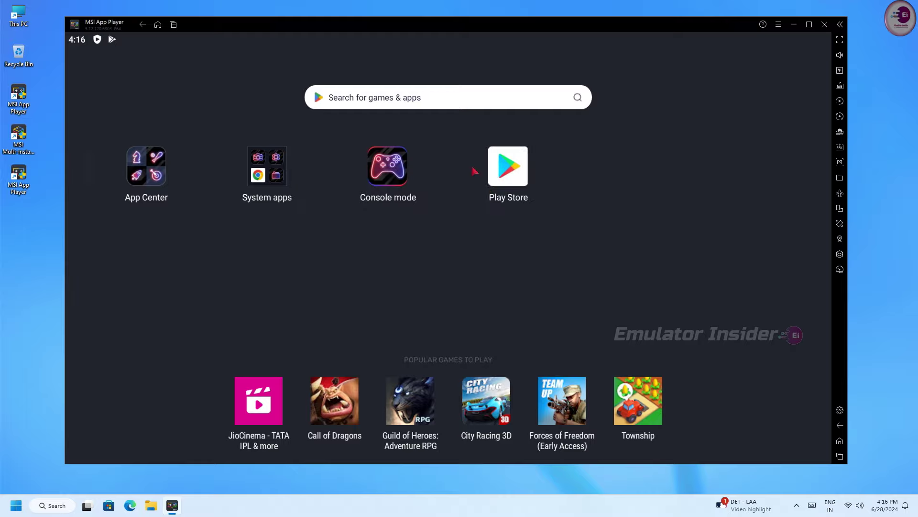
- Open the Play Store and sign in with a Google account
{"action": "left_click", "coordinate": [512, 168]}
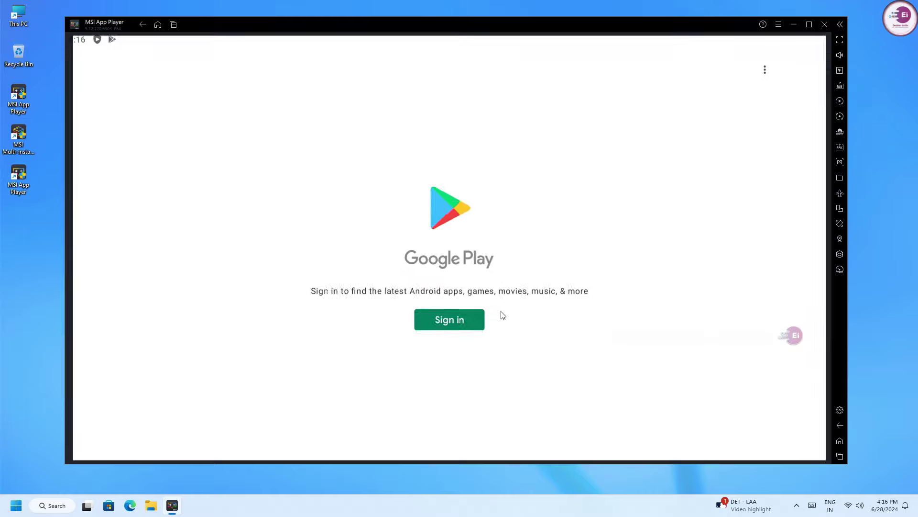
{"action": "left_click", "coordinate": [450, 325]}
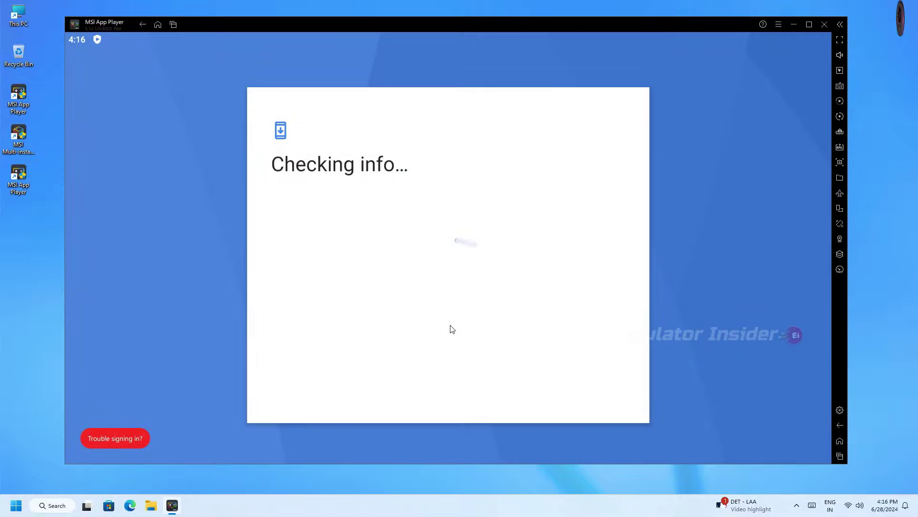
{"action": "left_click", "coordinate": [360, 229]}
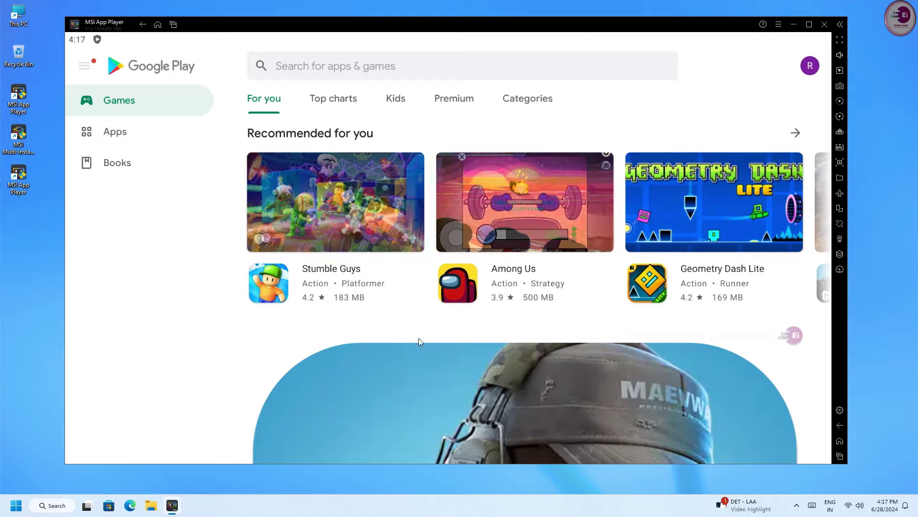
- Search the Play Store for FREE FIRE and install Free Fire MAX
{"action": "scroll", "coordinate": [503, 293], "scroll_direction": "down", "scroll_amount": 15}
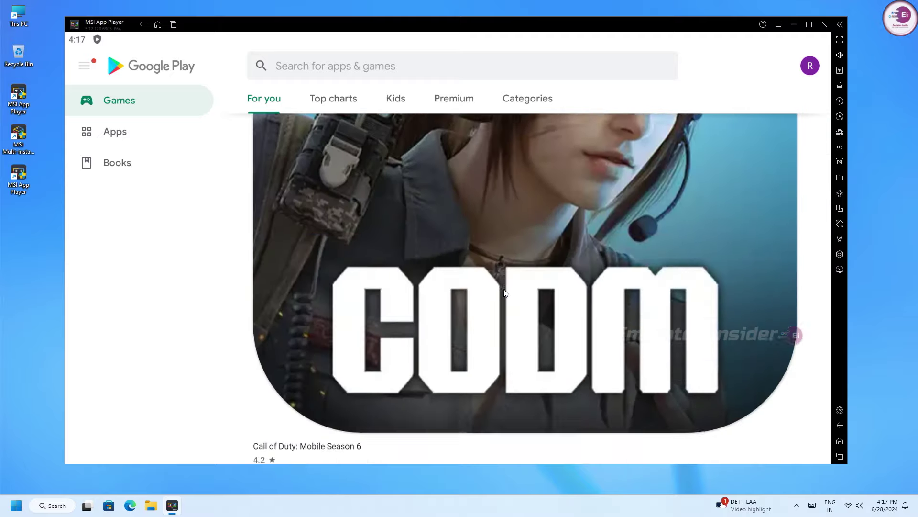
{"action": "scroll", "coordinate": [504, 293], "scroll_direction": "down", "scroll_amount": 15}
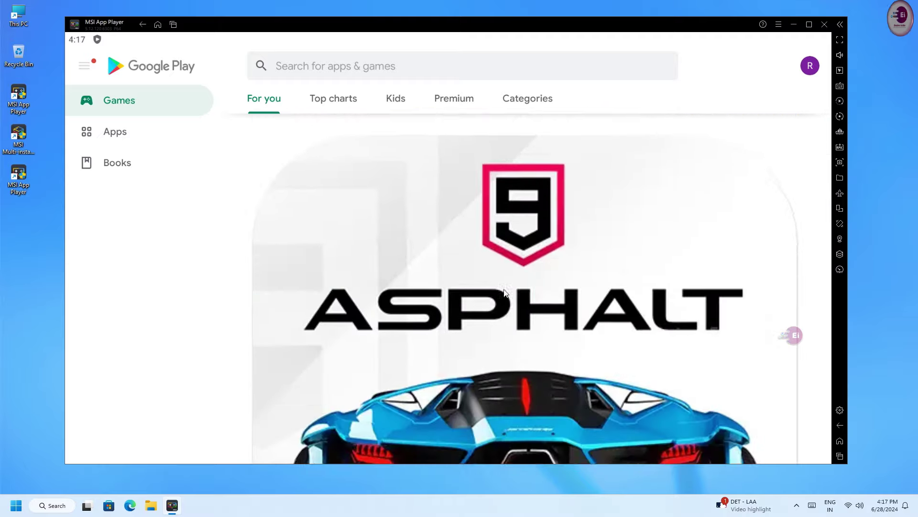
{"action": "scroll", "coordinate": [505, 293], "scroll_direction": "up", "scroll_amount": 10}
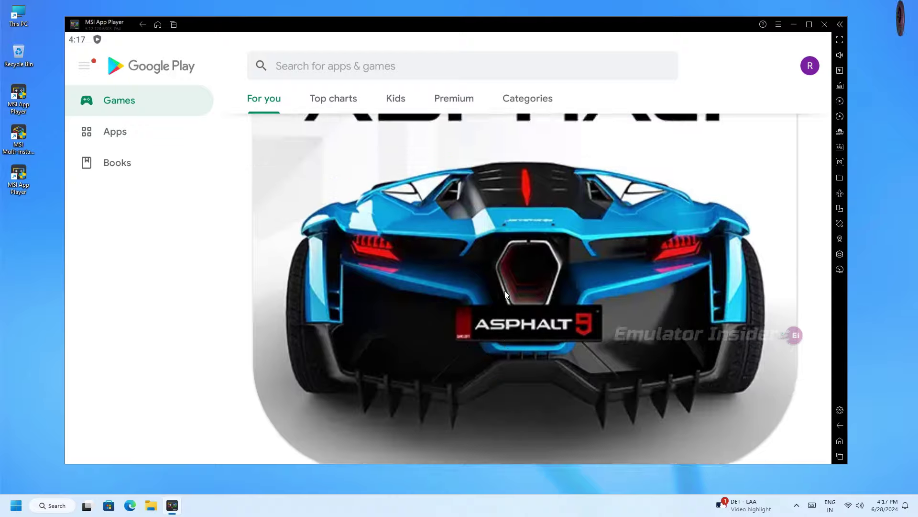
{"action": "scroll", "coordinate": [509, 297], "scroll_direction": "up", "scroll_amount": 8}
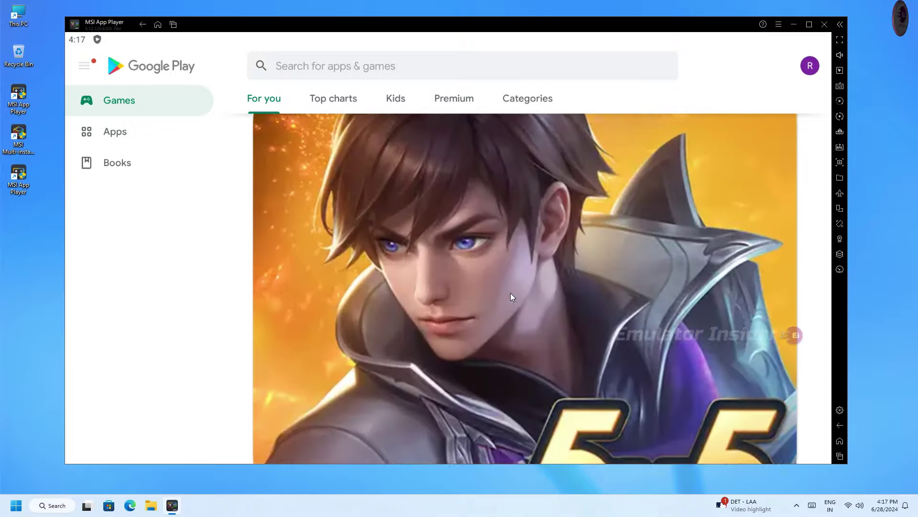
{"action": "scroll", "coordinate": [402, 209], "scroll_direction": "up", "scroll_amount": 2}
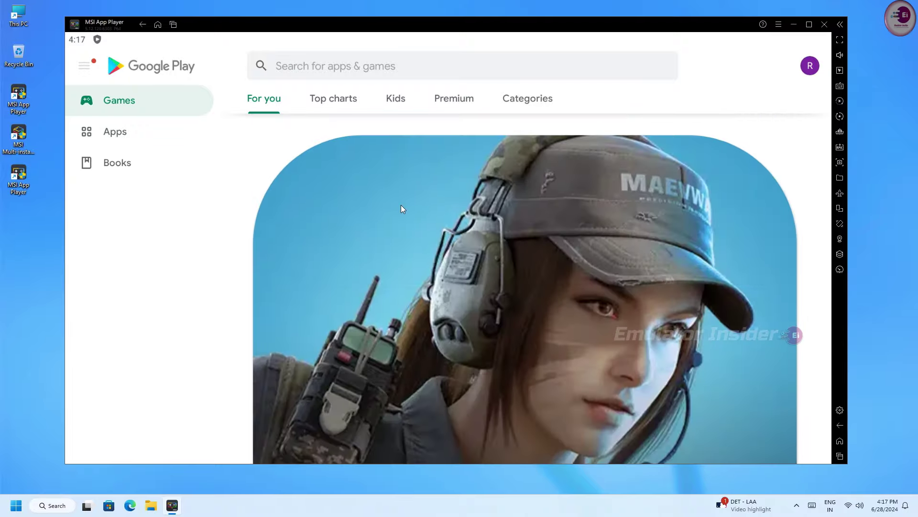
{"action": "left_click", "coordinate": [321, 73]}
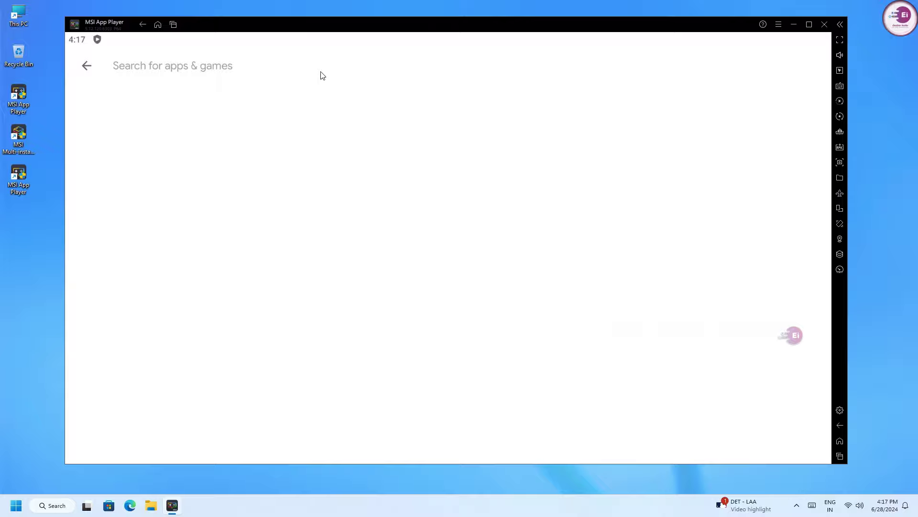
{"action": "type", "text": "FREE FIRE"}
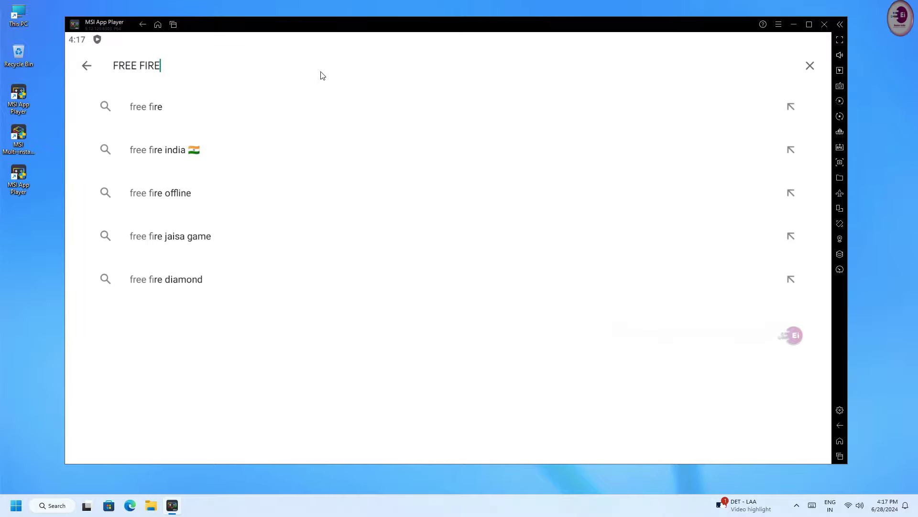
{"action": "key", "text": "Return"}
{"action": "left_click", "coordinate": [615, 158]}
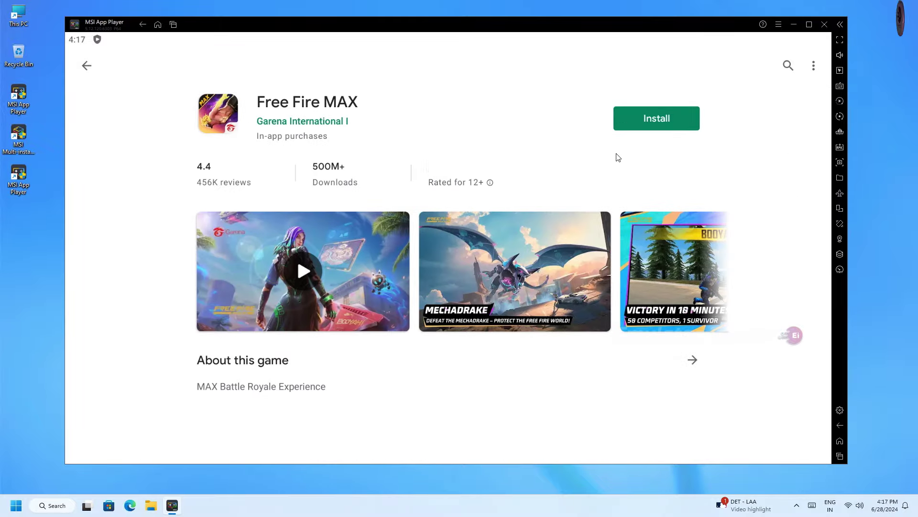
{"action": "left_click", "coordinate": [632, 125]}
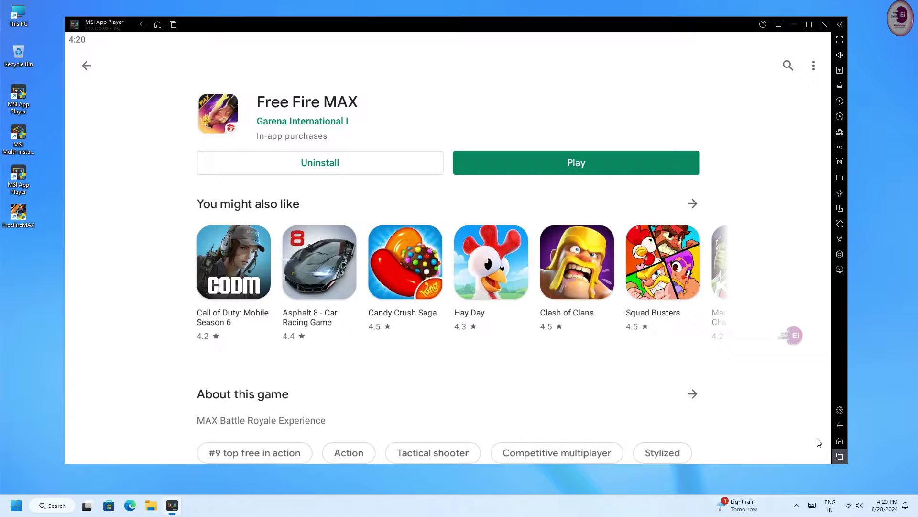
- Close the Play Store from the recent apps and launch Free Fire MAX through its Windows desktop shortcut
{"action": "left_click", "coordinate": [839, 456]}
{"action": "left_click", "coordinate": [605, 164]}
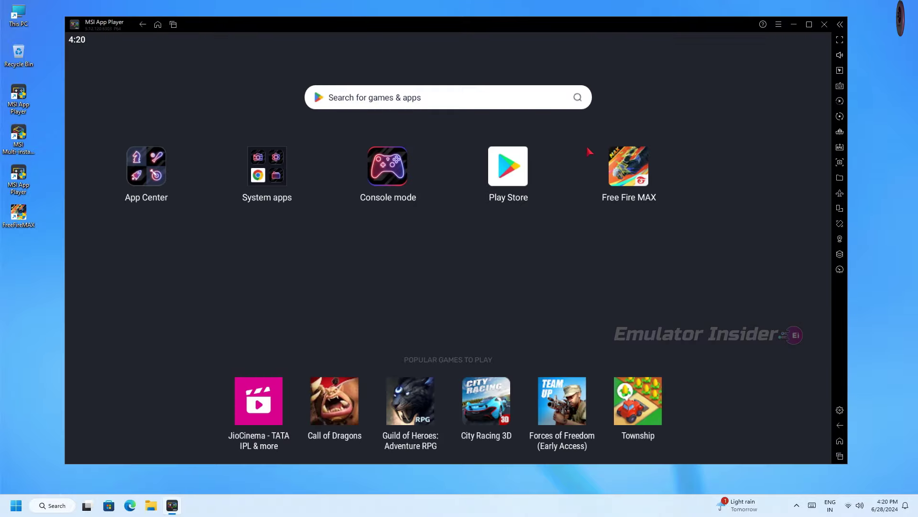
{"action": "double_click", "coordinate": [20, 215]}
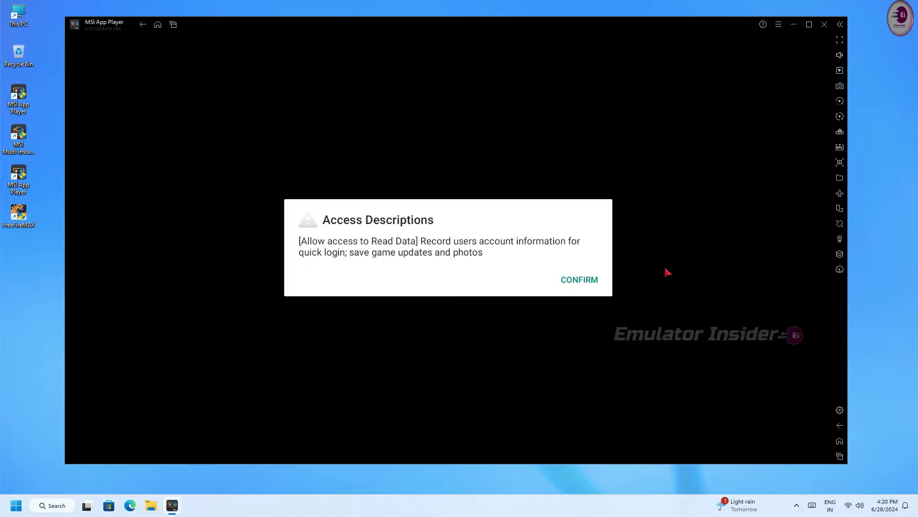
- Confirm Free Fire MAX's data access request and accept its Terms of Service and Privacy Policy
{"action": "left_click", "coordinate": [576, 282]}
{"action": "left_click", "coordinate": [578, 271]}
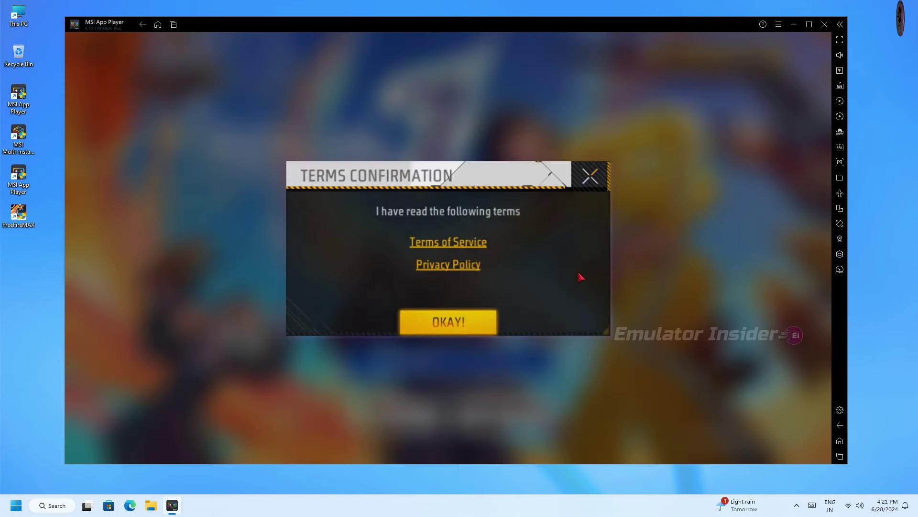
{"action": "left_click", "coordinate": [448, 329]}
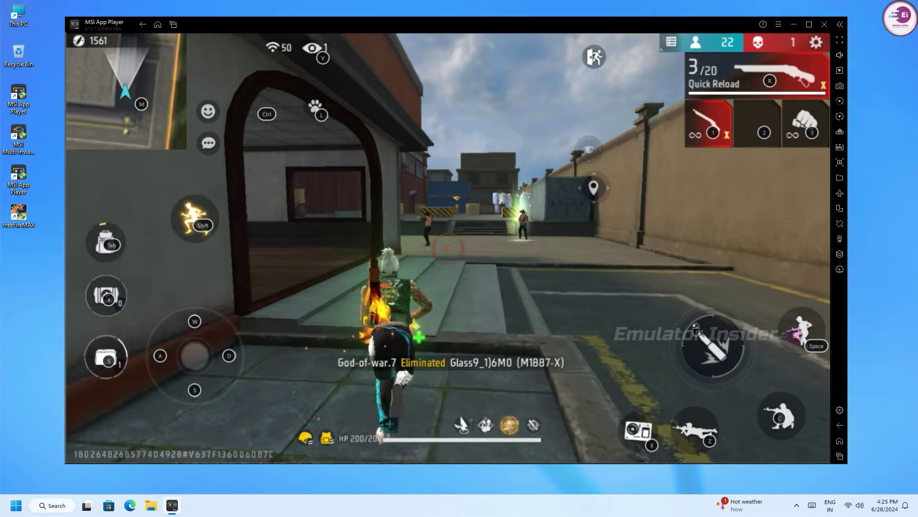
- Run the character forward in the Free Fire MAX match to test the gameplay
{"action": "key", "text": "w"}
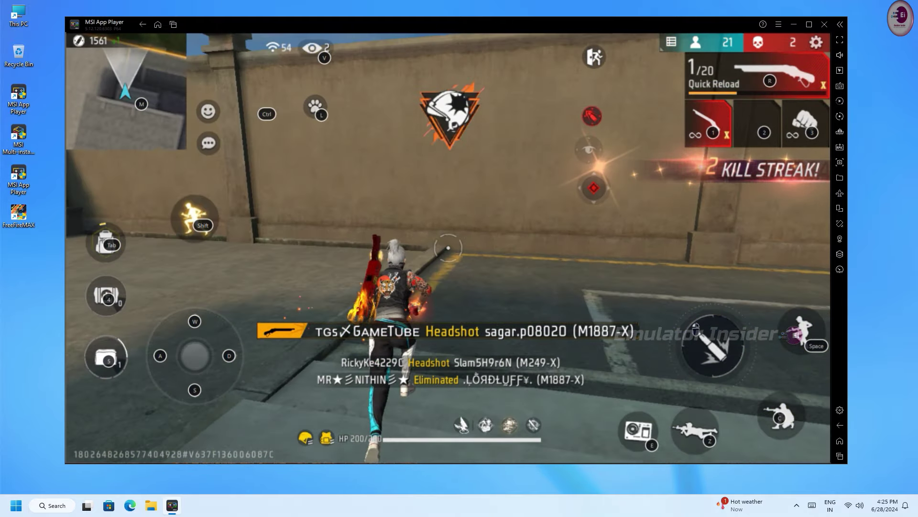
{"action": "key", "text": "w"}
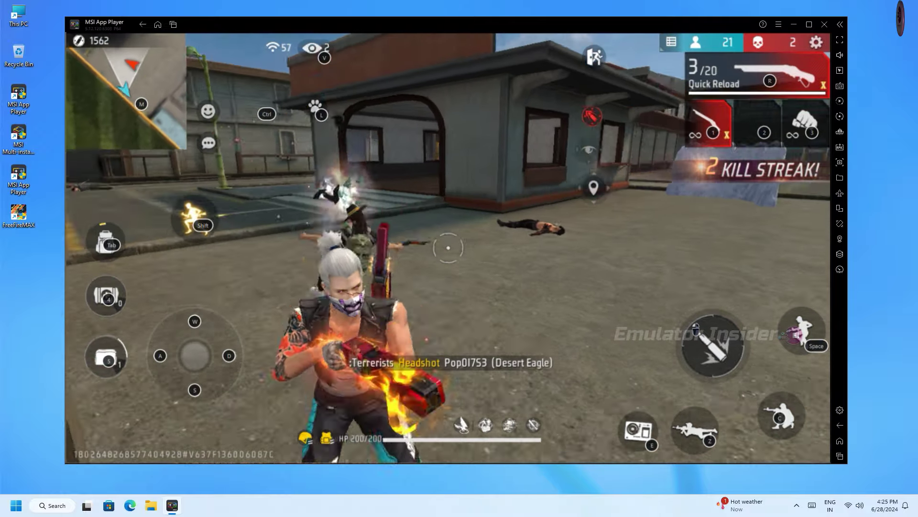